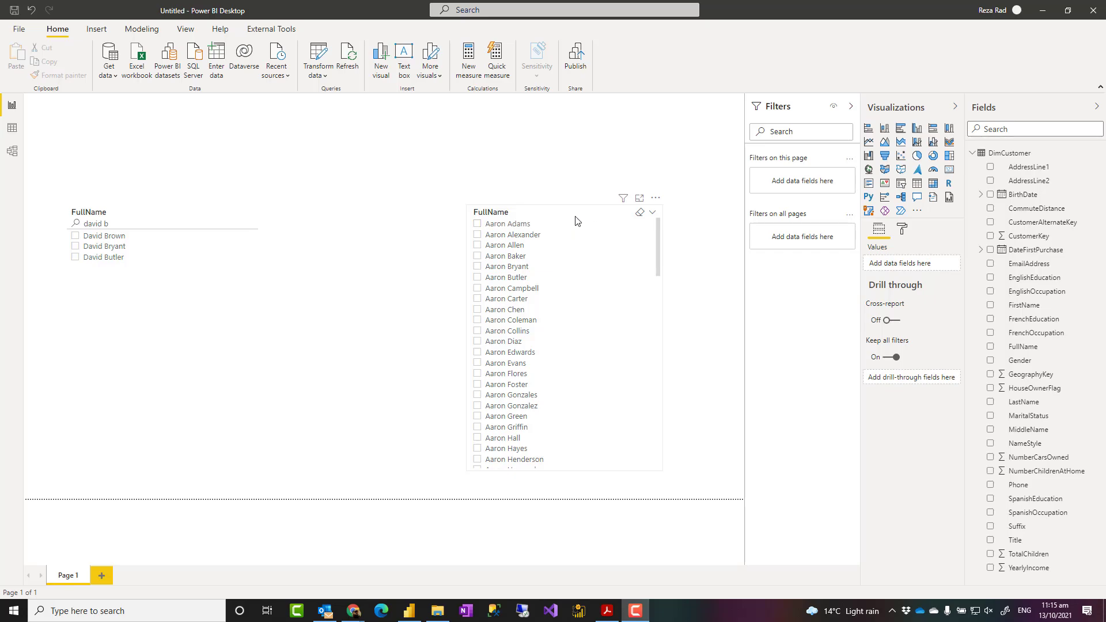
scroll(529, 288, "down", 3)
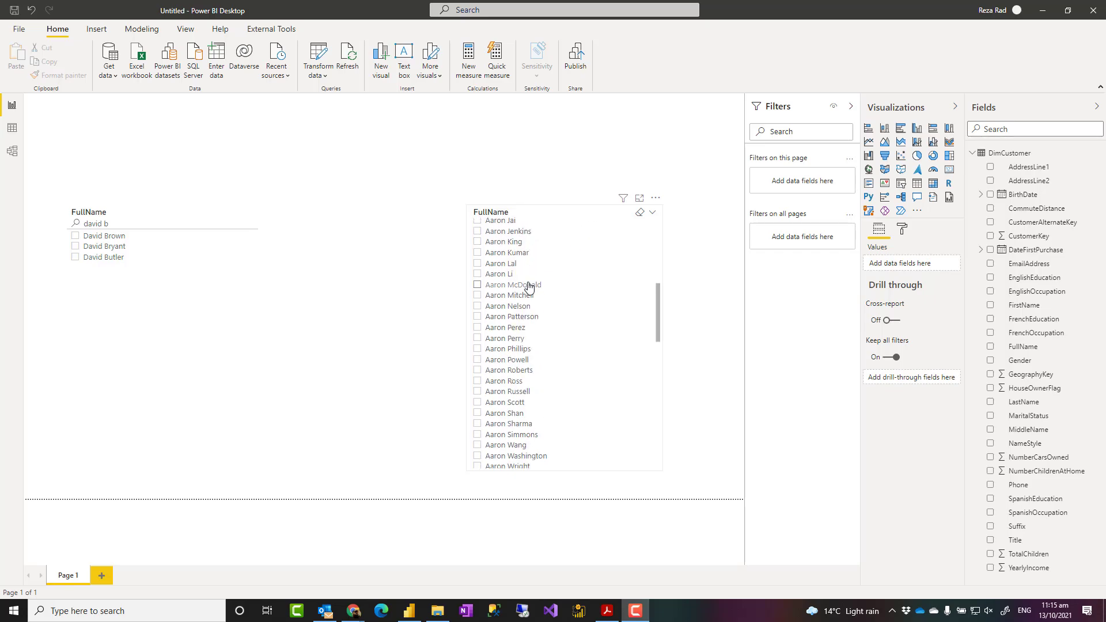
scroll(527, 285, "up", 2)
scroll(525, 285, "up", 2)
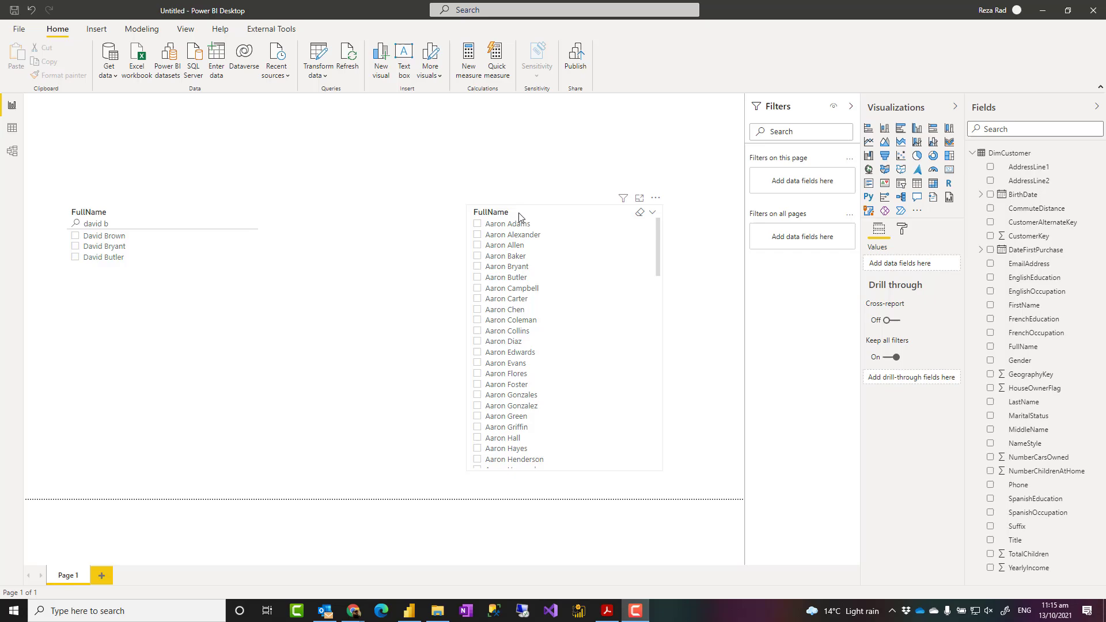
Remove the right-hand FullName slicer and the left David-names slicer from the page.
left_click(530, 234)
scroll(530, 280, "down", 5)
scroll(531, 289, "down", 5)
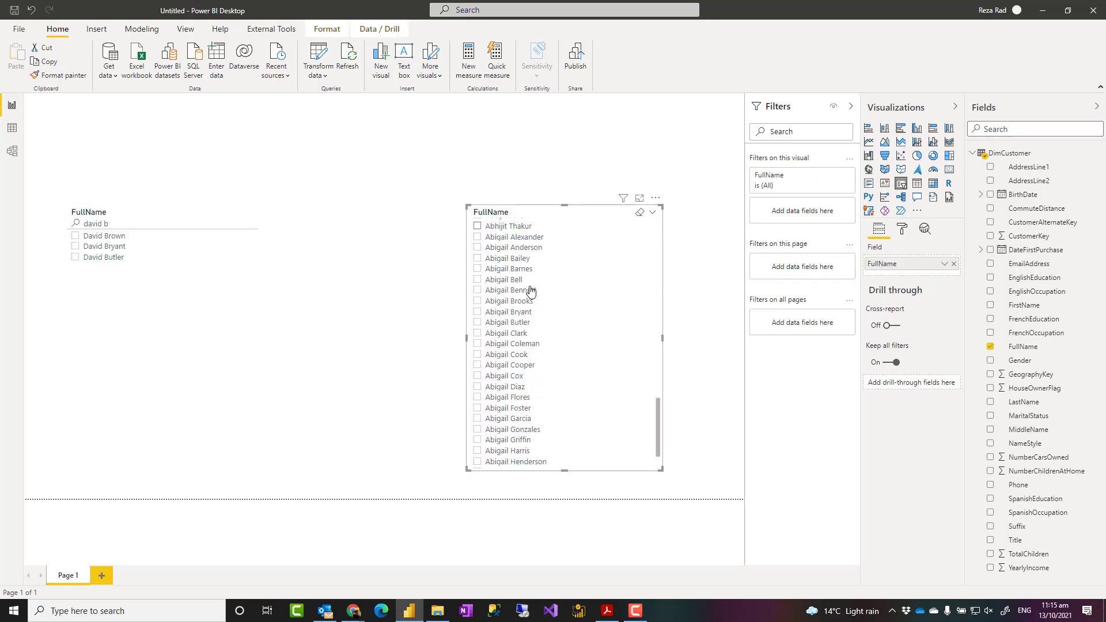
scroll(531, 291, "up", 5)
scroll(531, 291, "up", 3)
left_click(138, 225)
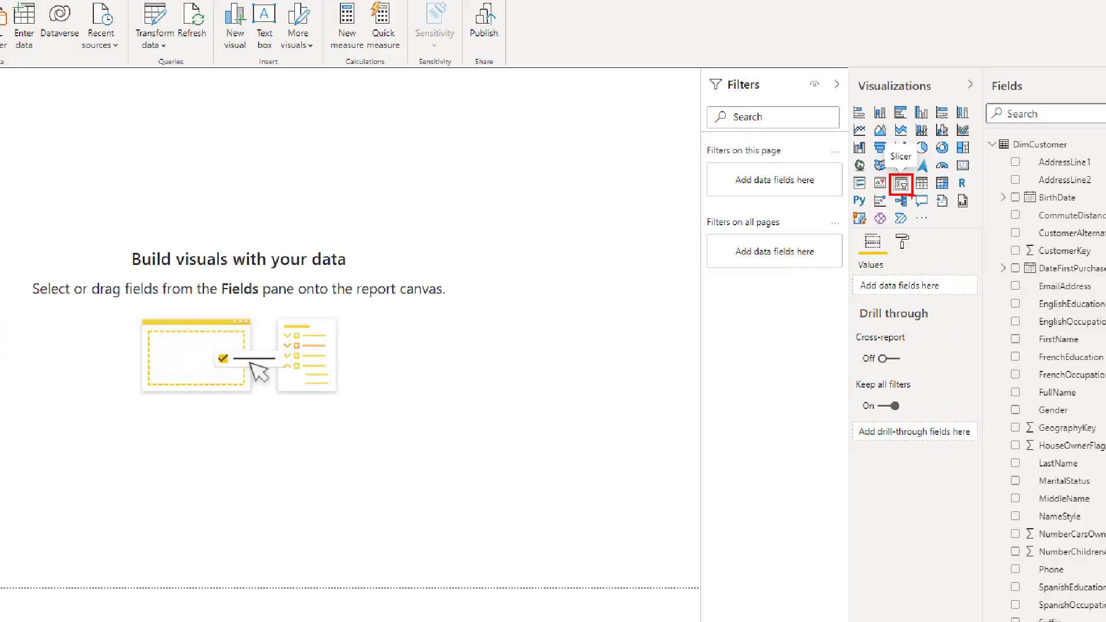
Add a slicer right of page centre, bind it to EnglishEducation, and shorten it.
left_click(900, 183)
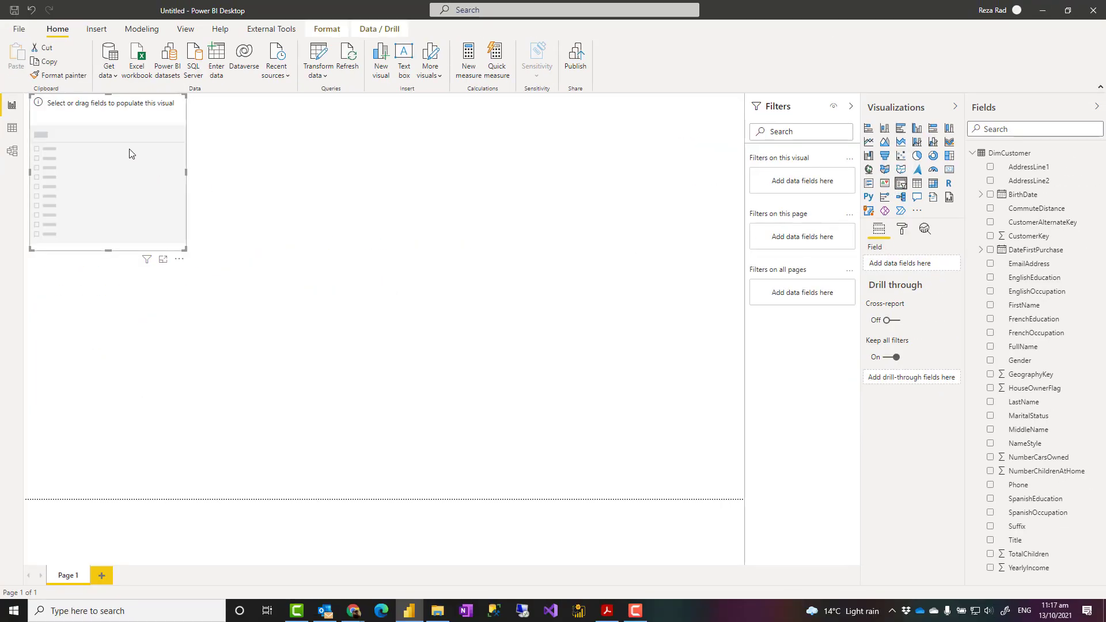
mouse_move(130, 154)
left_mouse_down()
mouse_move(541, 239)
mouse_move(638, 234)
left_mouse_up()
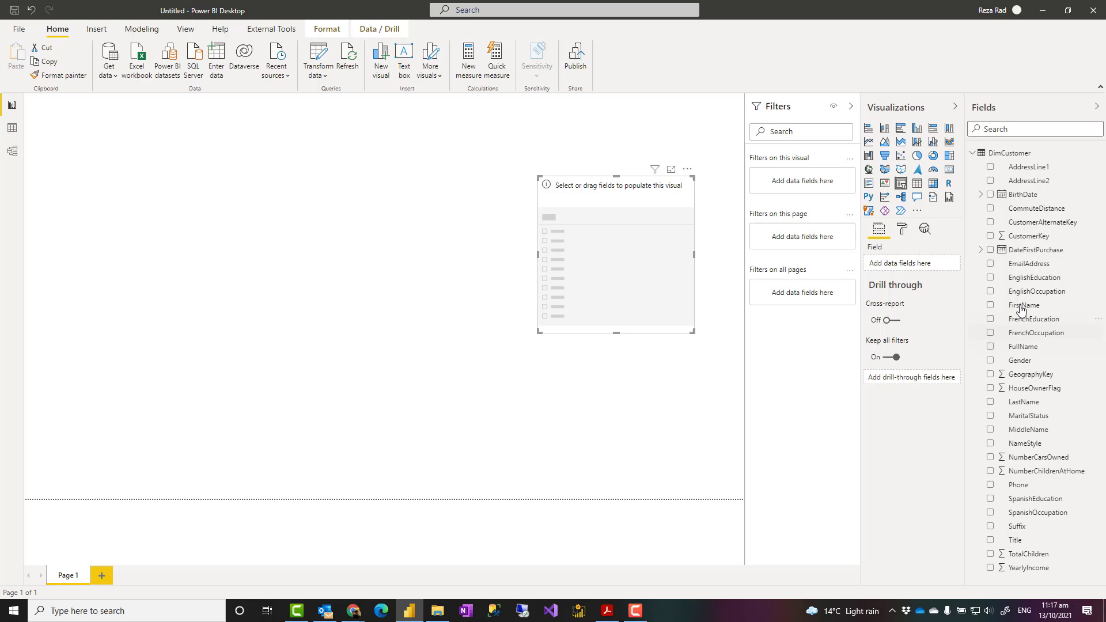
left_click(990, 277)
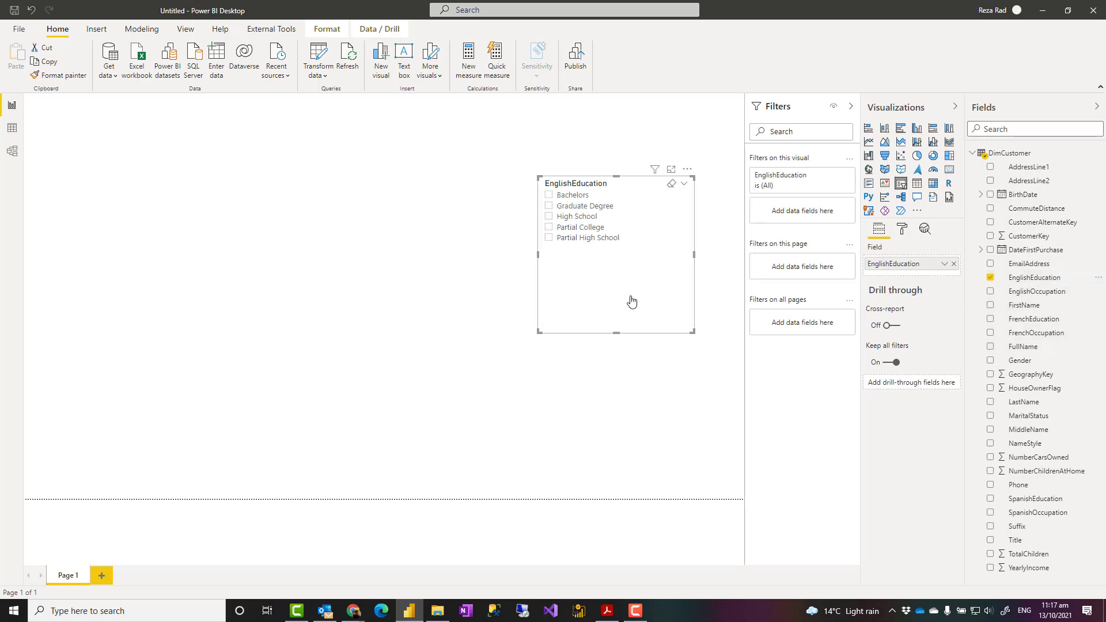
left_click_drag(615, 332, 616, 275)
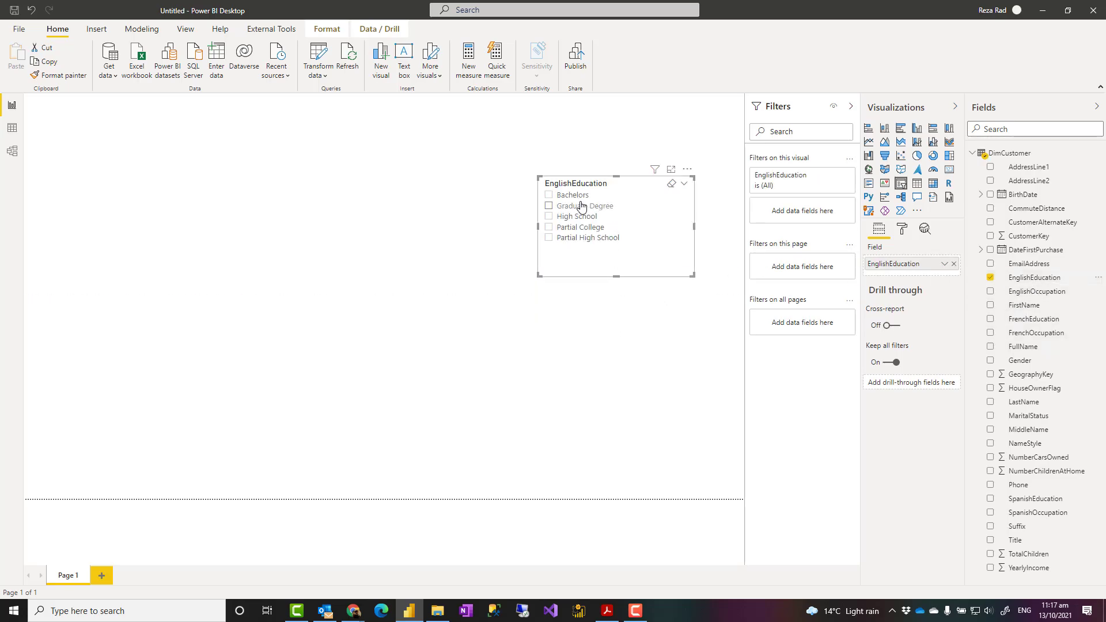
Test-filter by High School and Partial High School, then clear the slicer selection.
left_click(576, 216)
left_click(576, 237)
left_click(576, 218)
left_click(672, 186)
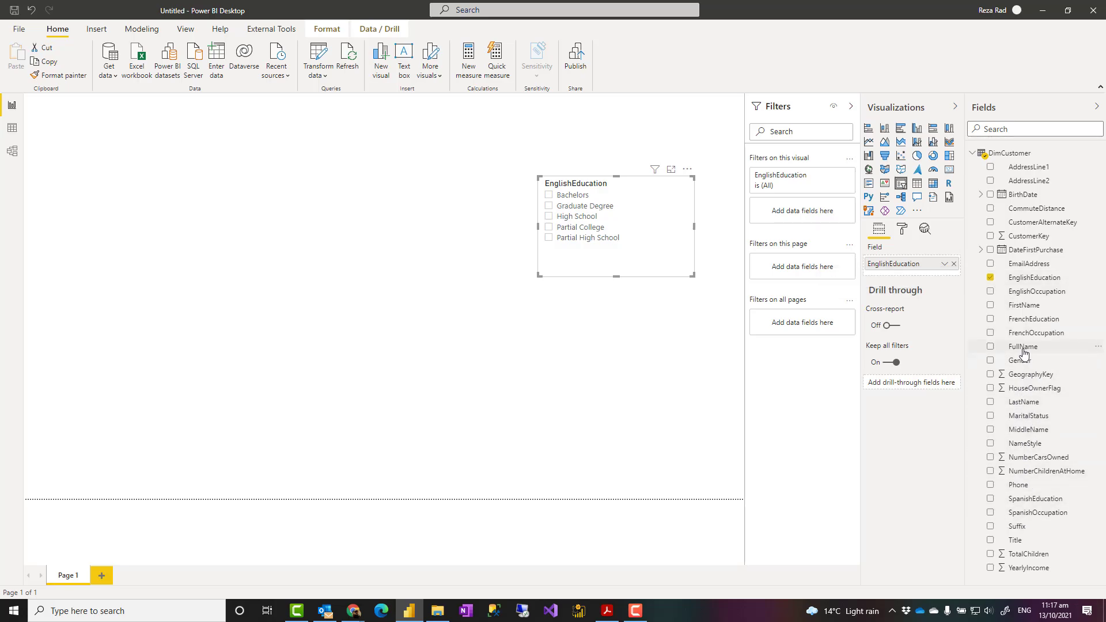
Replace EnglishEducation with FullName in the slicer field and stretch the slicer taller.
left_click_drag(1023, 355, 920, 268)
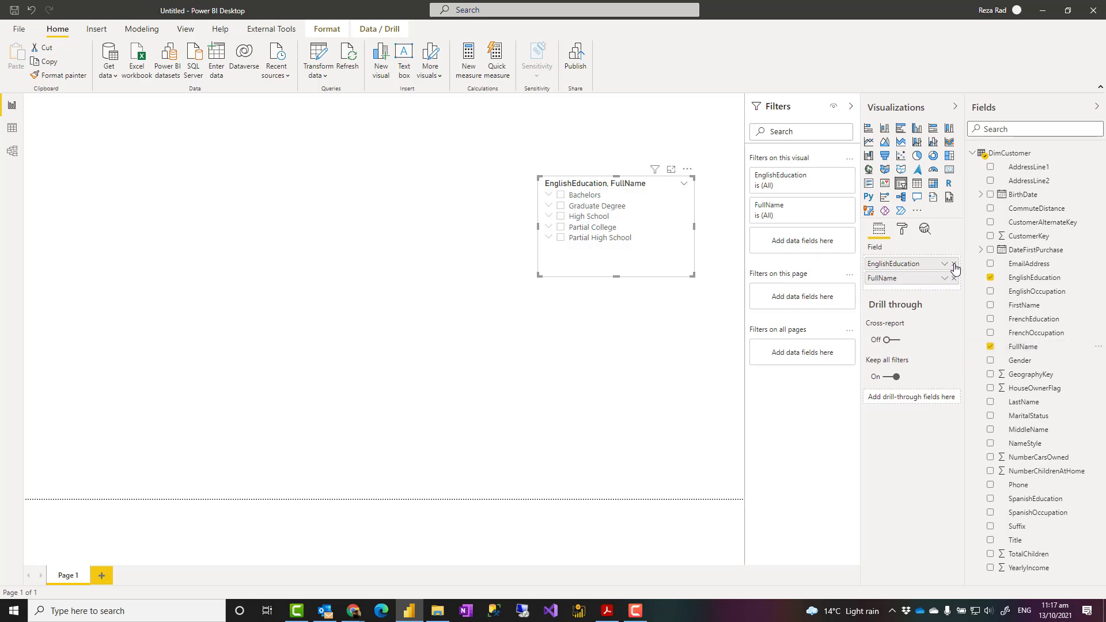
left_click(953, 263)
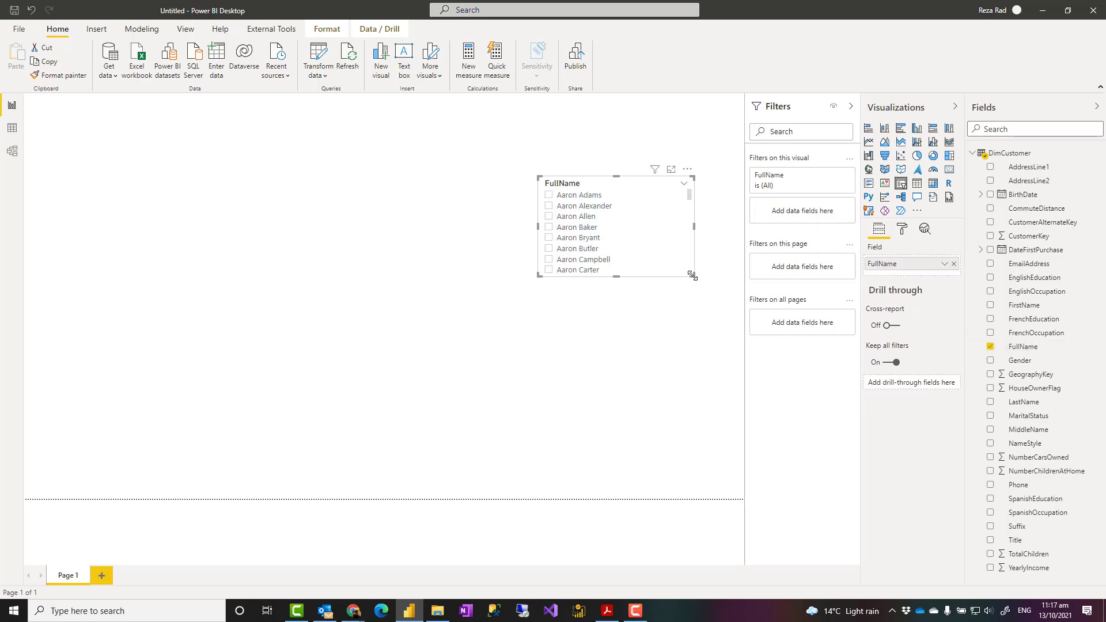
left_click_drag(692, 274, 699, 443)
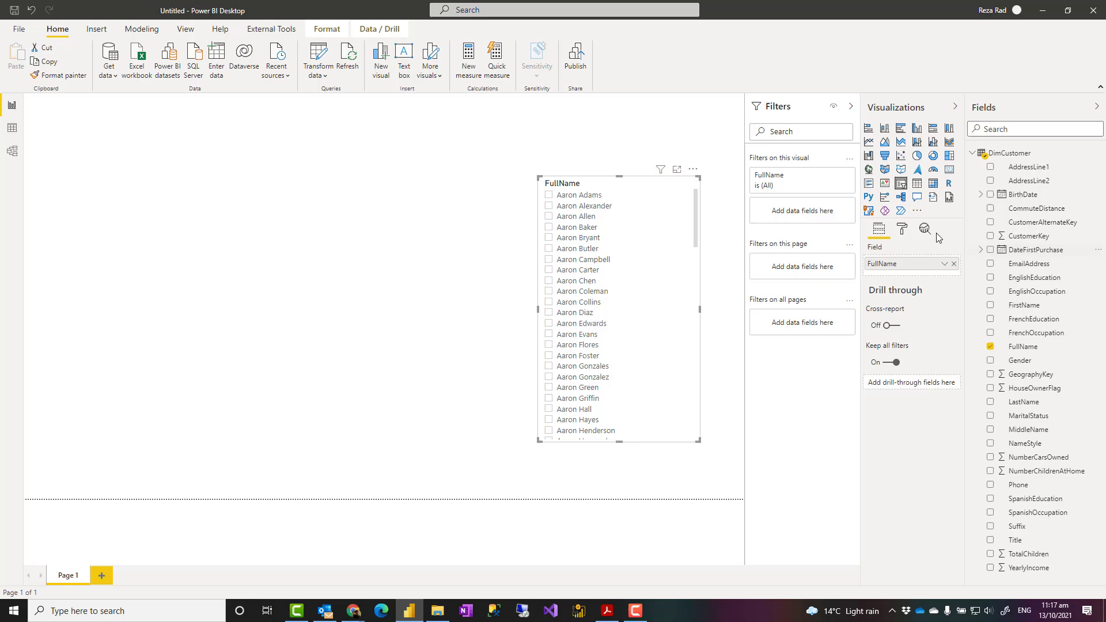
scroll(635, 279, "down", 5)
scroll(635, 279, "down", 5)
scroll(635, 280, "down", 5)
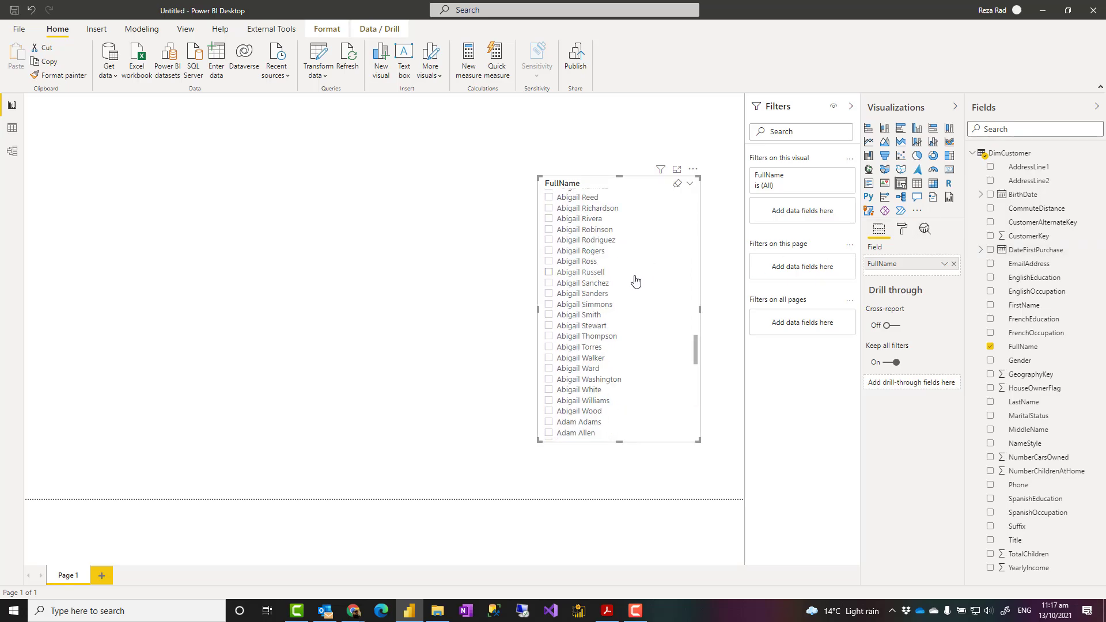
scroll(635, 281, "down", 5)
scroll(635, 281, "down", 5)
scroll(635, 281, "down", 5)
scroll(633, 278, "down", 3)
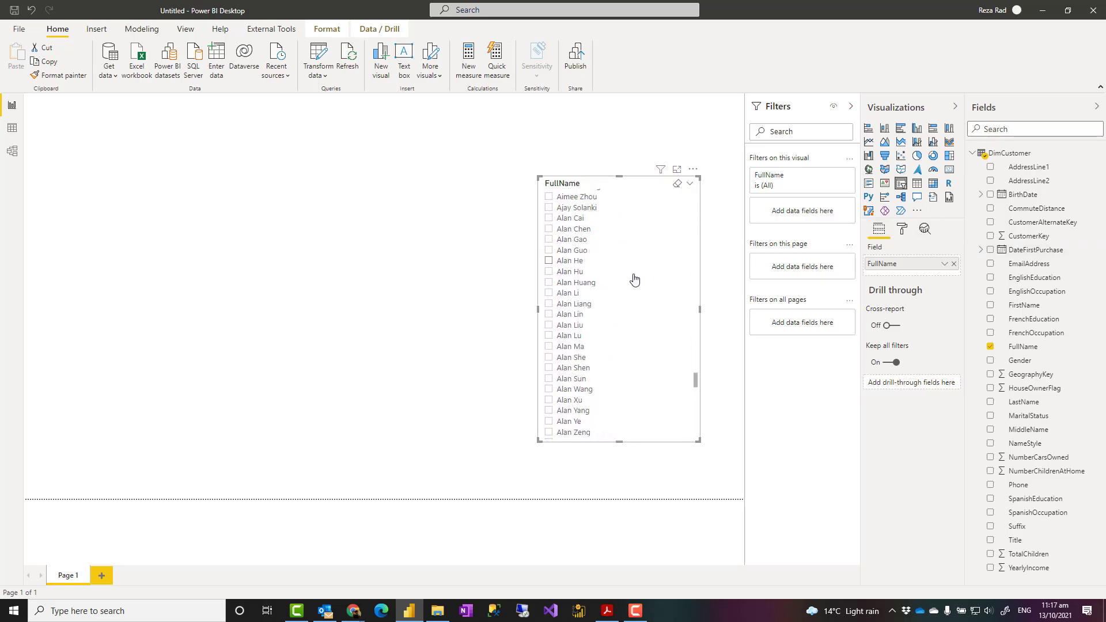
scroll(634, 279, "down", 5)
scroll(633, 280, "down", 5)
scroll(634, 279, "down", 5)
scroll(634, 279, "down", 5)
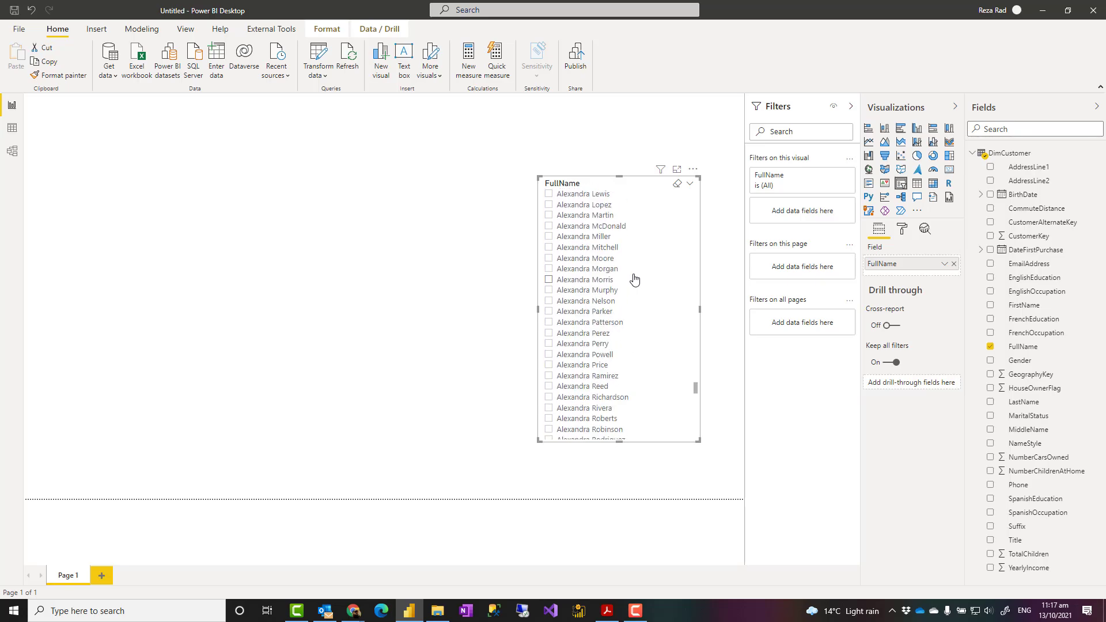
scroll(634, 279, "down", 5)
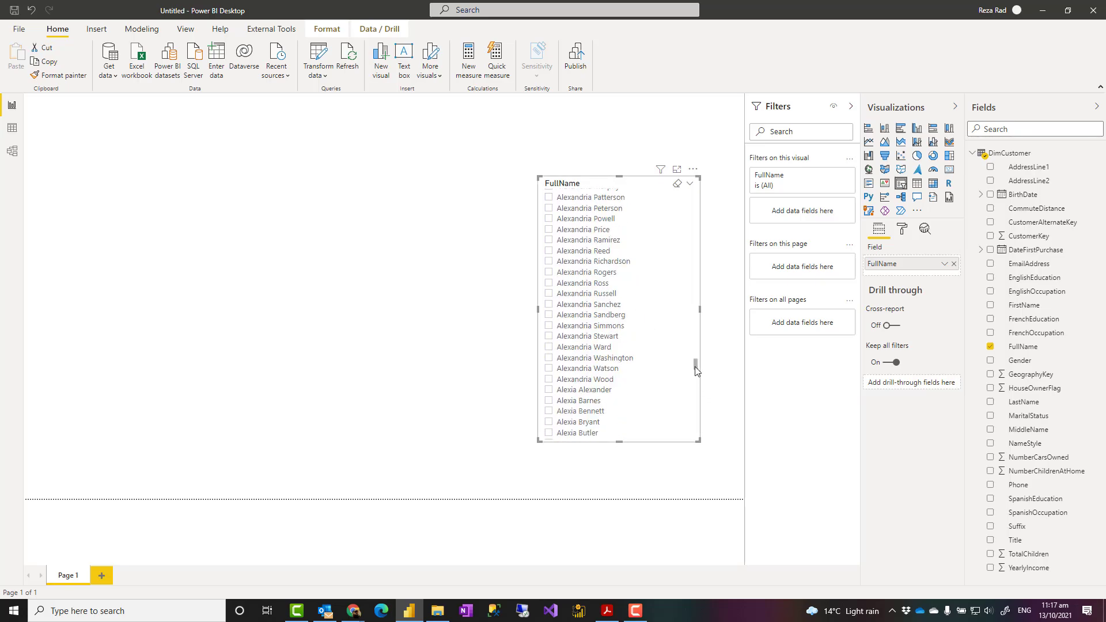
left_click_drag(696, 369, 696, 192)
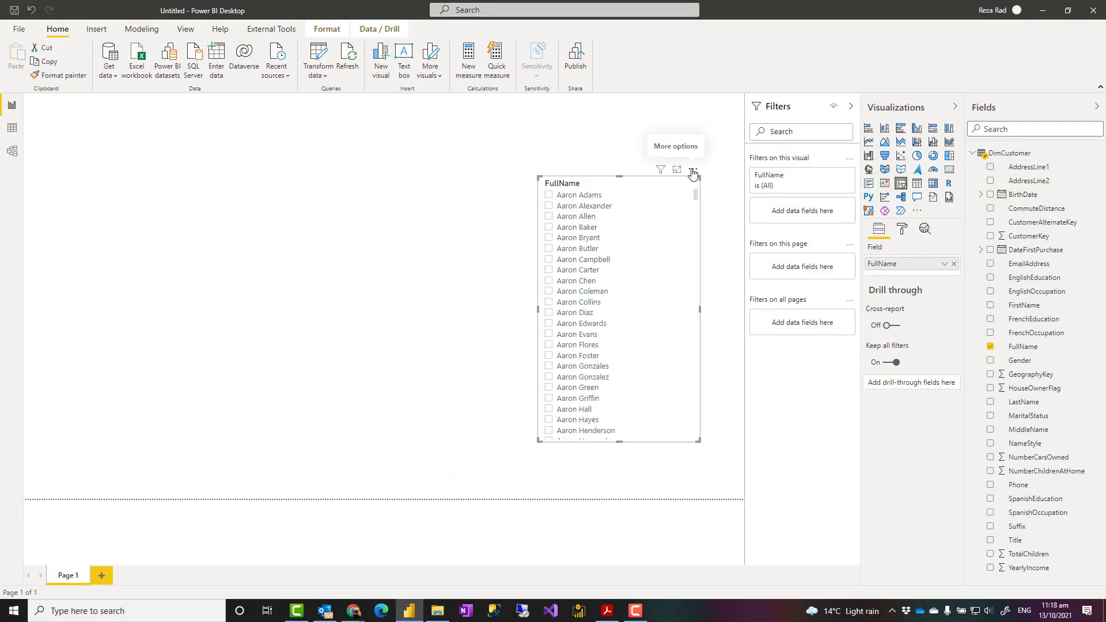
Enable Search from the FullName slicer's More options menu.
left_click(691, 171)
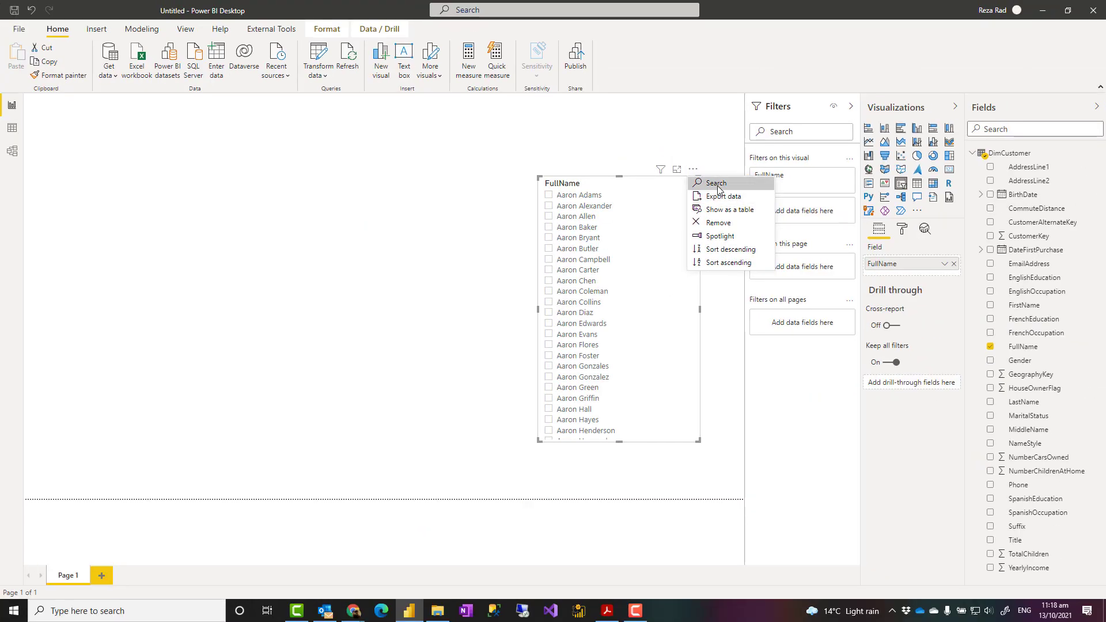
left_click(716, 183)
type("david bro")
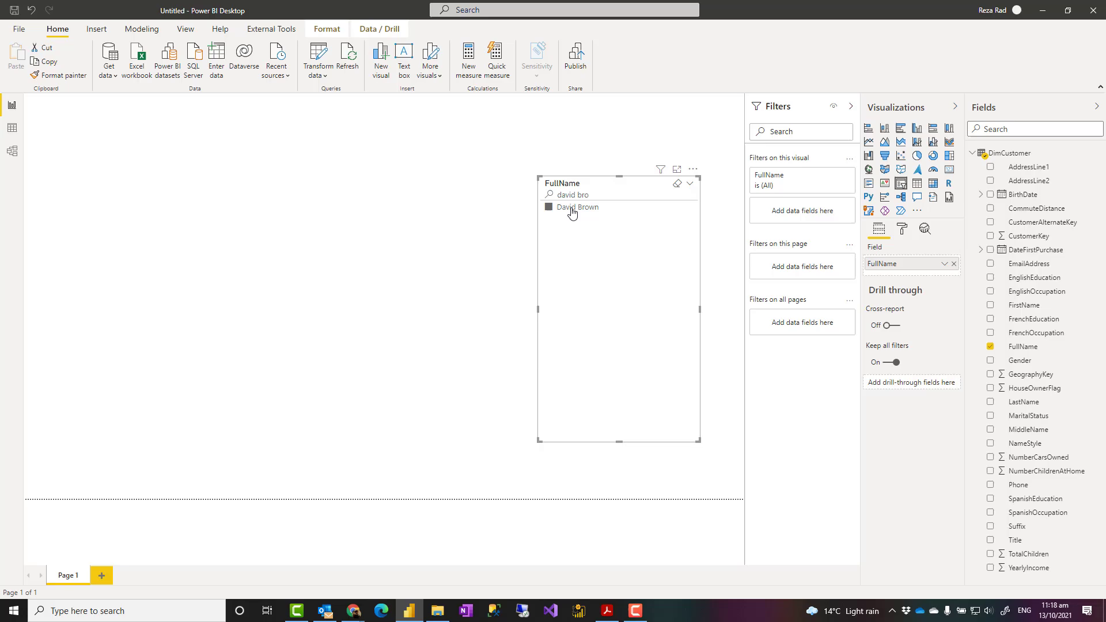
left_click(571, 213)
left_click(677, 185)
left_click_drag(579, 195, 559, 199)
key("BackSpace")
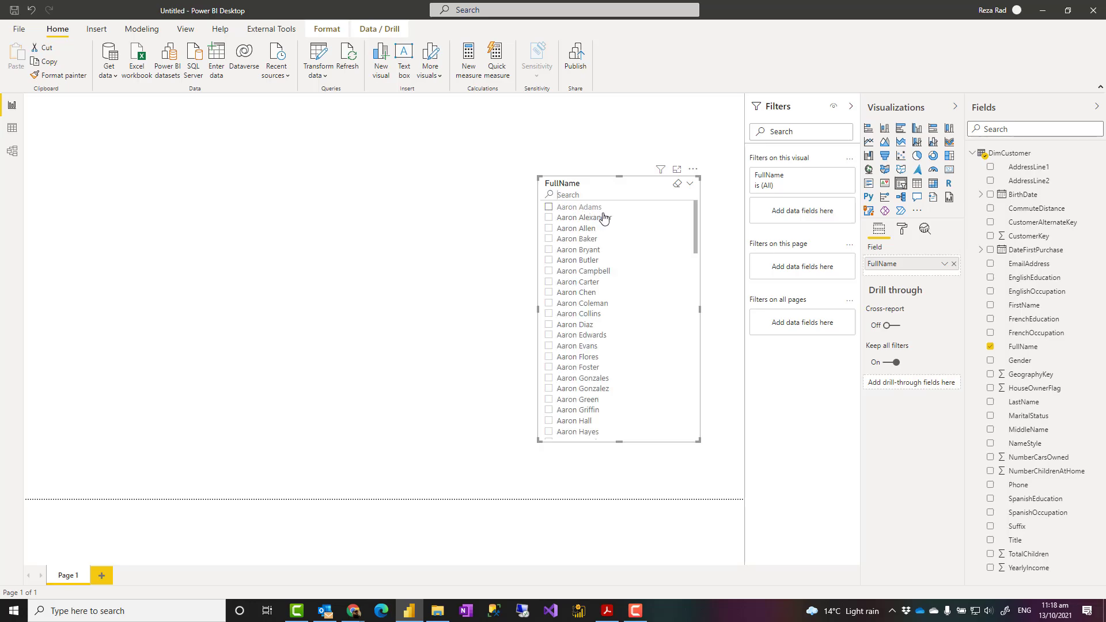
scroll(633, 288, "up", 1)
left_click_drag(609, 186, 603, 181)
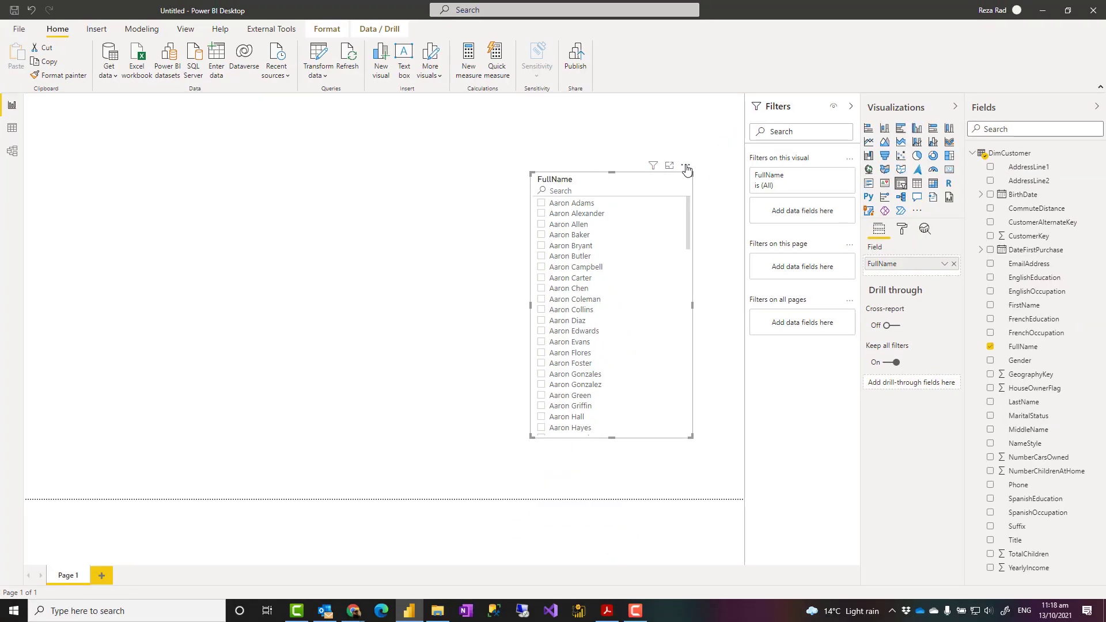
left_click(685, 165)
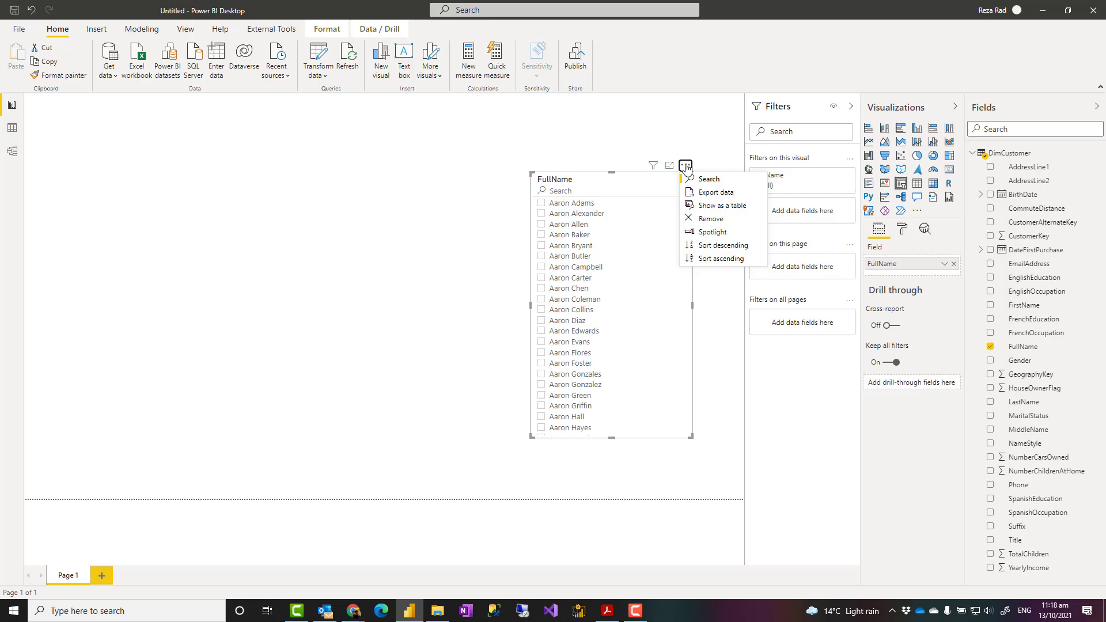
key("Escape")
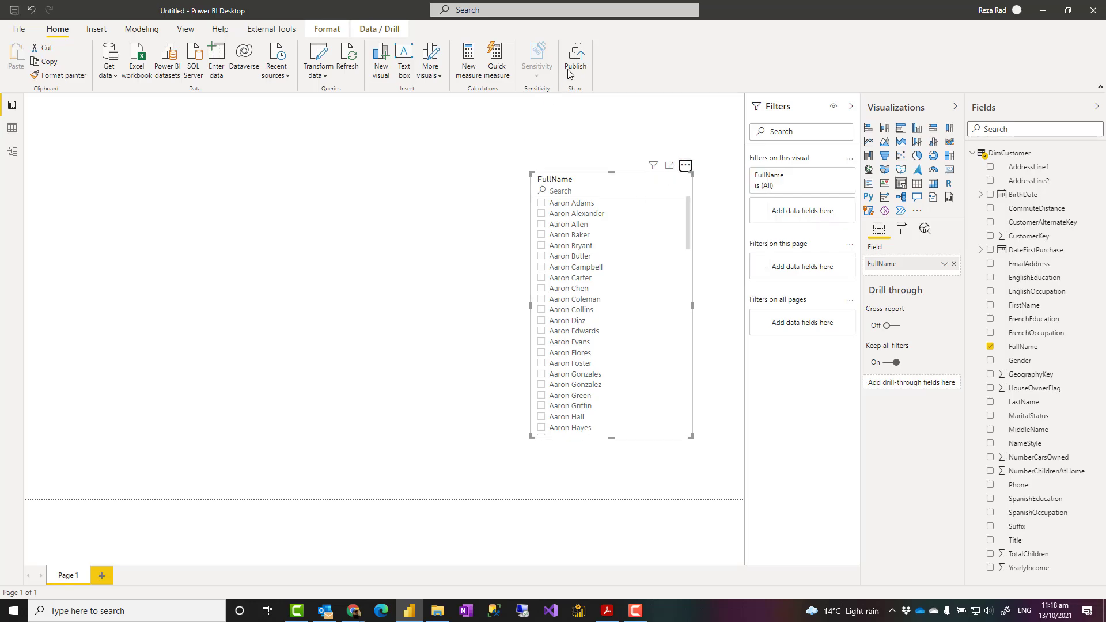
mouse_move(570, 190)
left_click(685, 167)
left_click(714, 185)
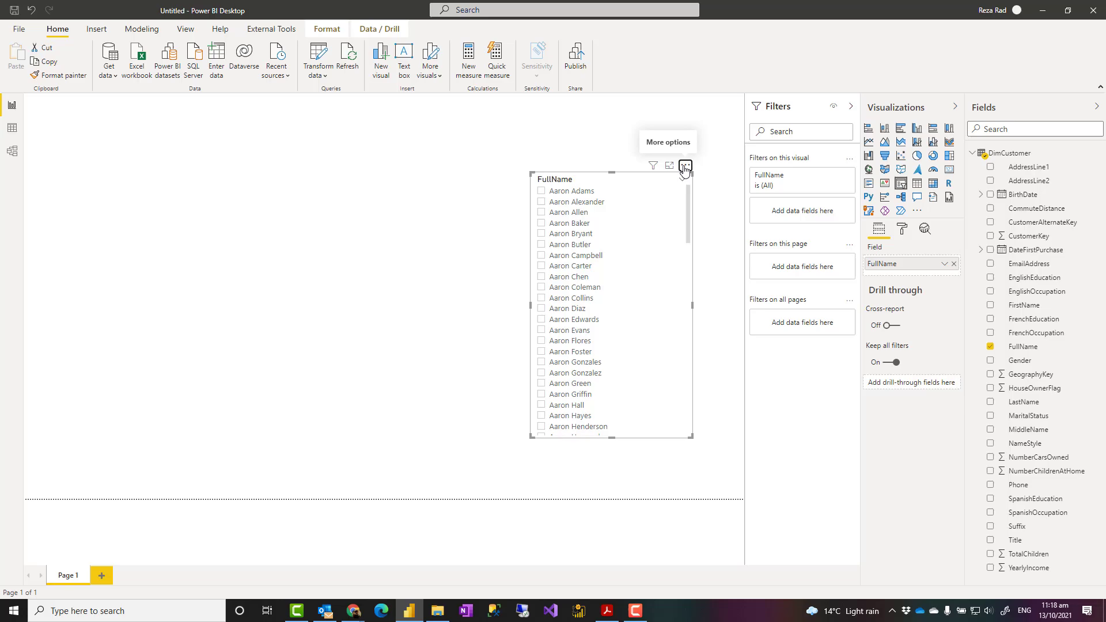
left_click(684, 167)
left_click(704, 184)
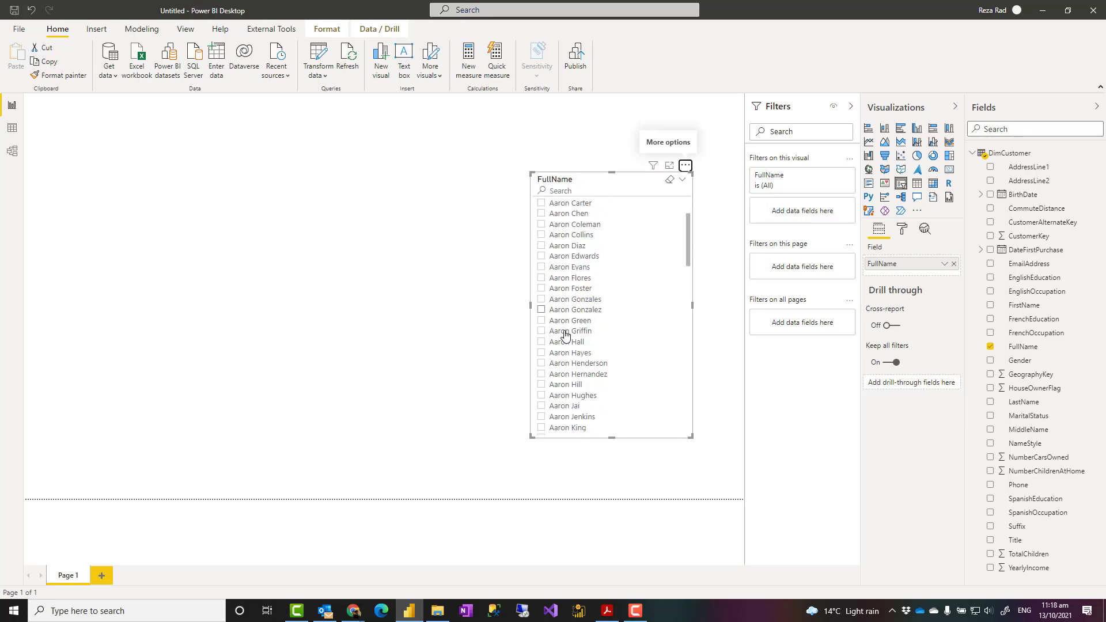
scroll(563, 338, "down", 5)
scroll(563, 337, "down", 5)
scroll(567, 320, "down", 5)
scroll(567, 321, "up", 8)
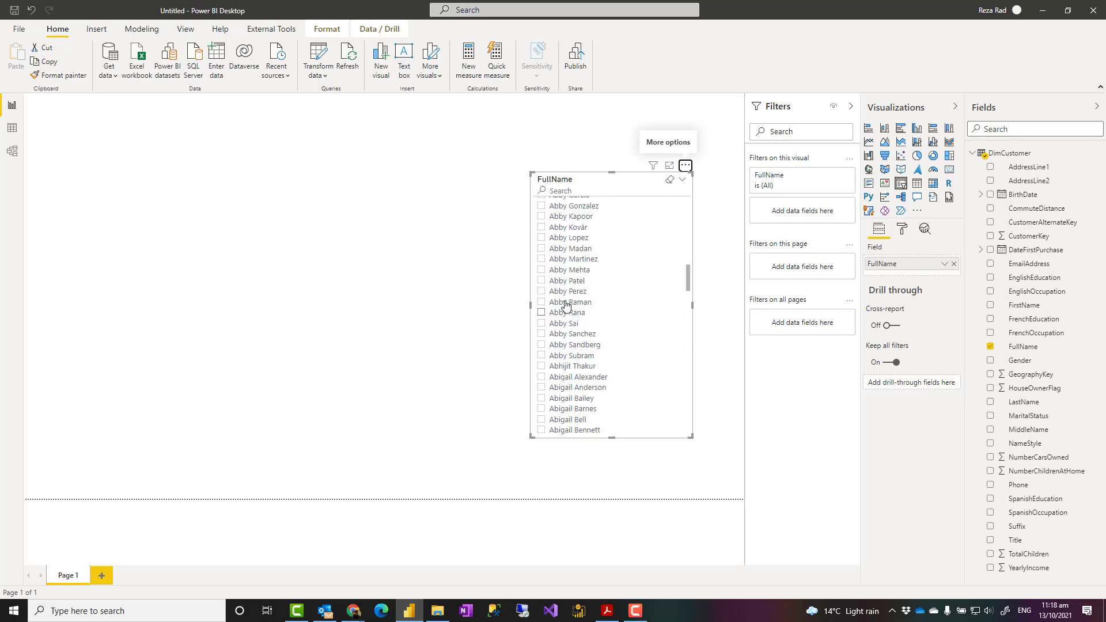
scroll(566, 302, "up", 7)
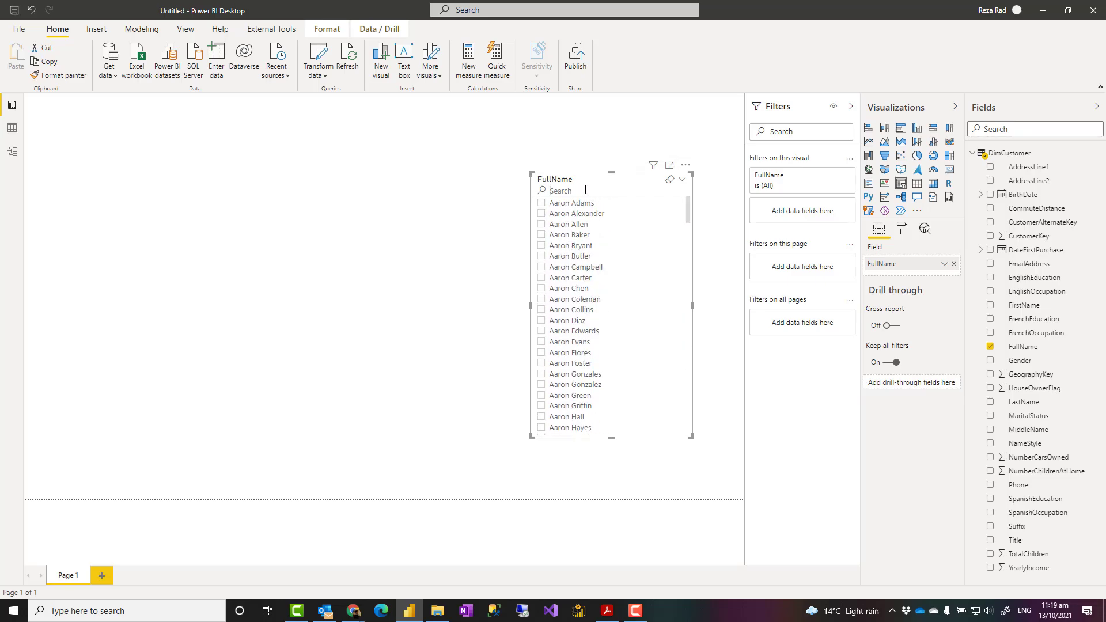